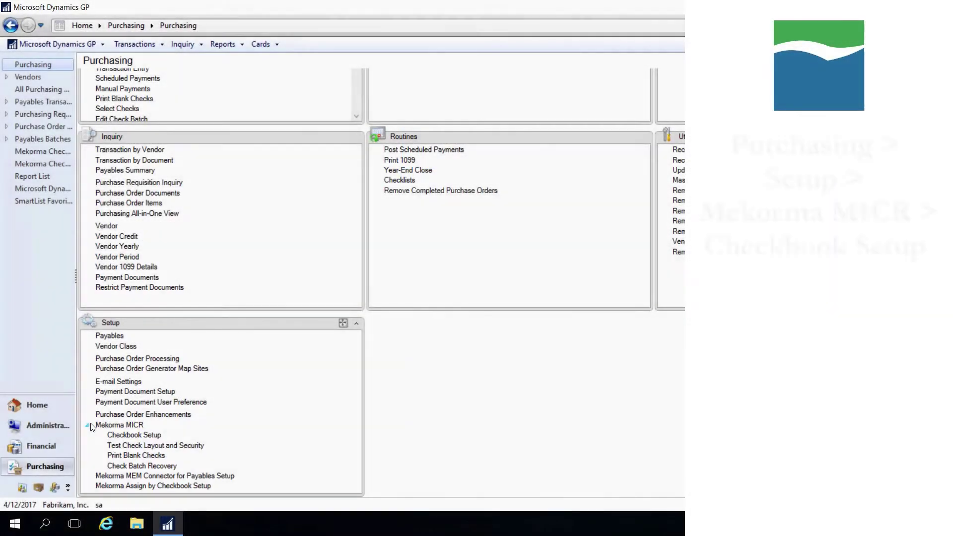
- Open the Mekorma MICR checkbook setup and load the FIRST BANK checkbook
{"action": "left_click", "coordinate": [113, 435]}
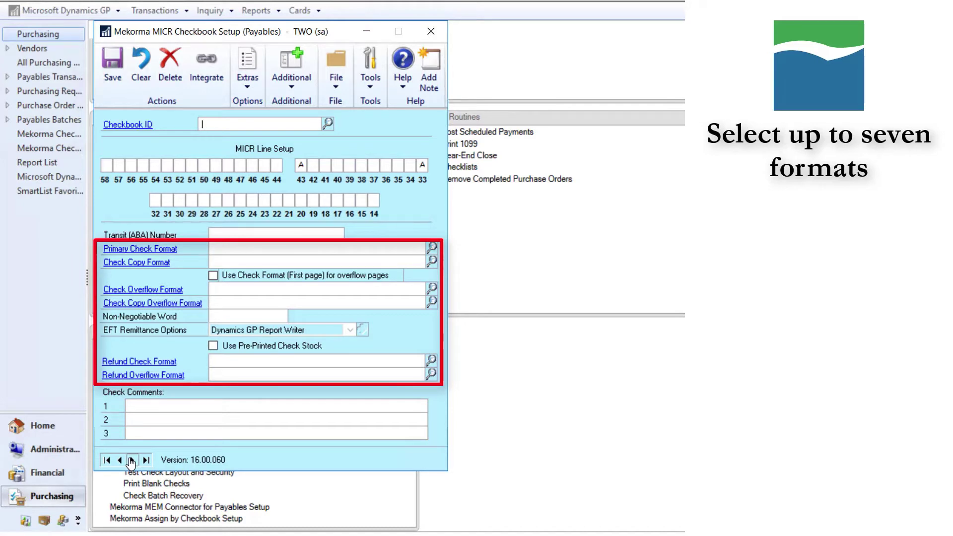
{"action": "left_click", "coordinate": [328, 124]}
{"action": "left_click", "coordinate": [160, 129]}
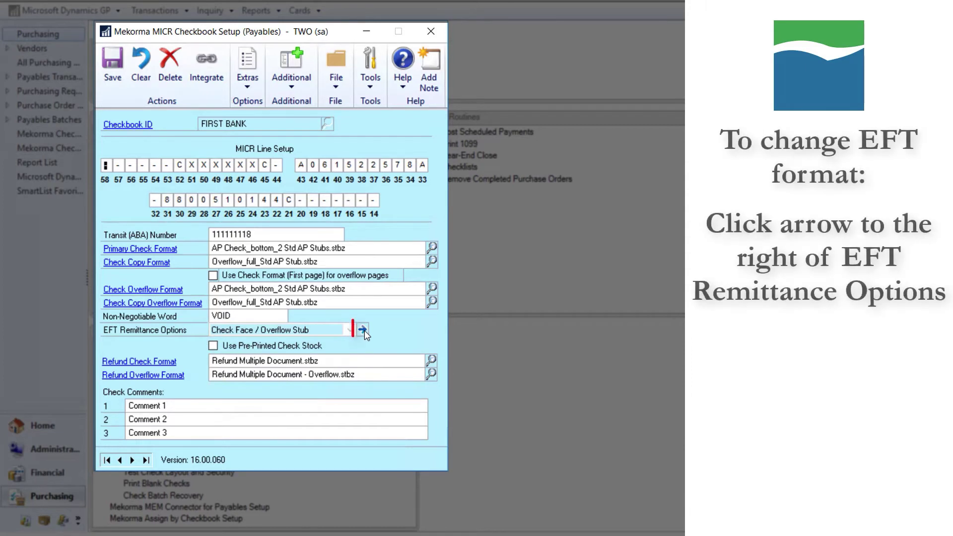
- Change FIRST BANK's EFT Remittance Options to EFT Remittance Format using Overflow_full_GL Dist Stub.stbz
{"action": "left_click", "coordinate": [363, 329]}
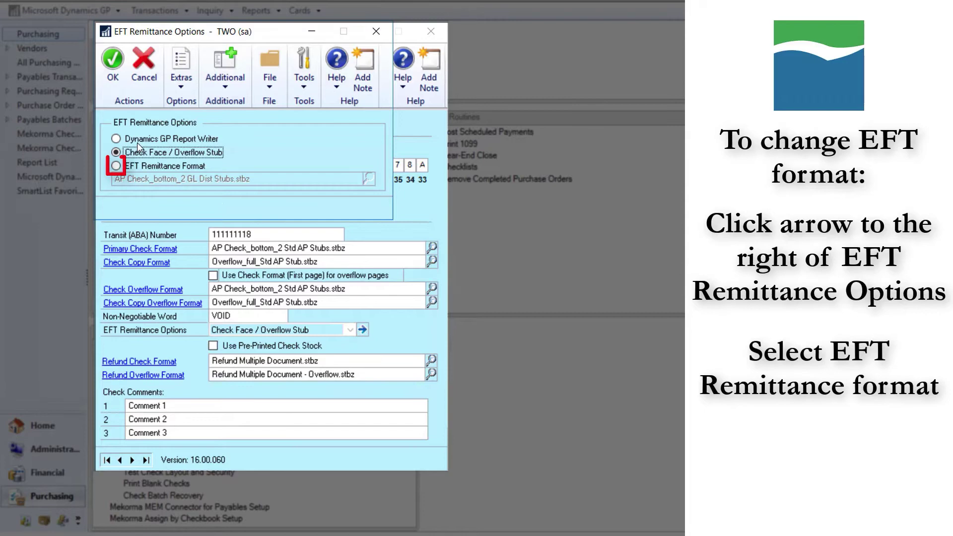
{"action": "left_click", "coordinate": [117, 165]}
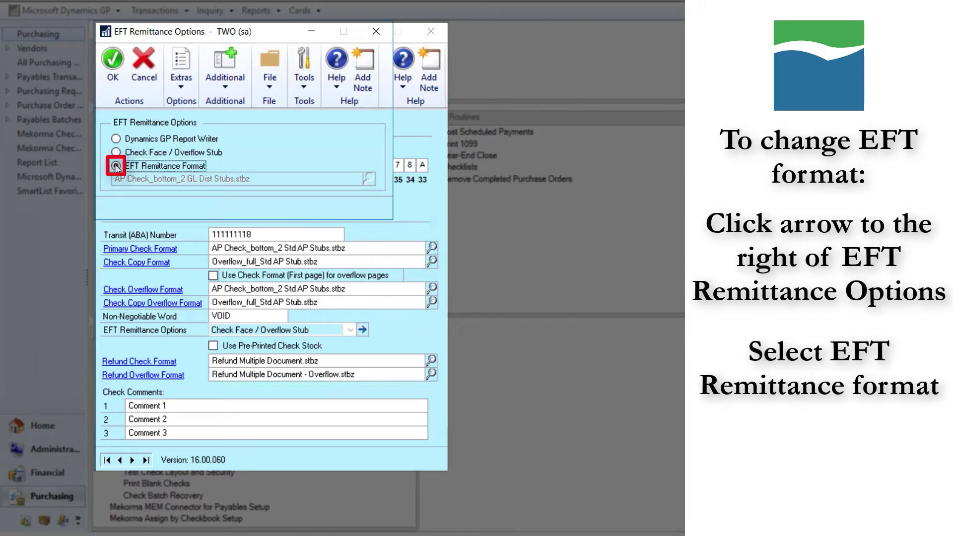
{"action": "left_click", "coordinate": [368, 177]}
{"action": "left_click_drag", "start_coordinate": [439, 198], "coordinate": [438, 304]}
{"action": "left_click", "coordinate": [323, 303]}
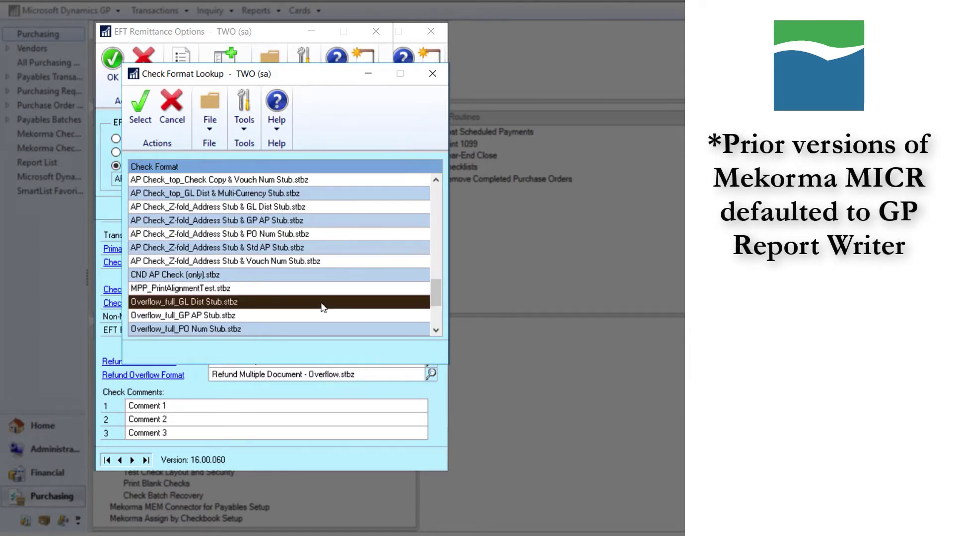
{"action": "left_click", "coordinate": [147, 107]}
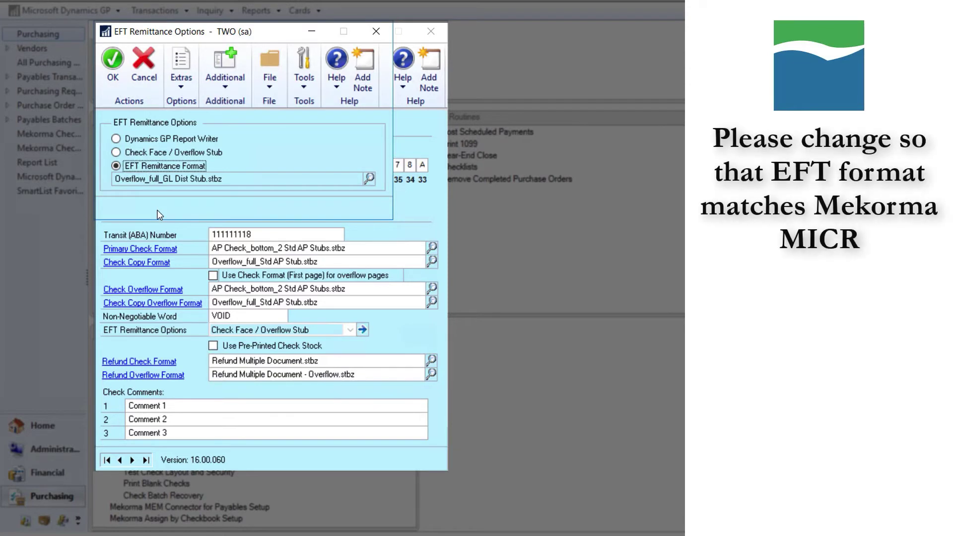
{"action": "left_click", "coordinate": [113, 67]}
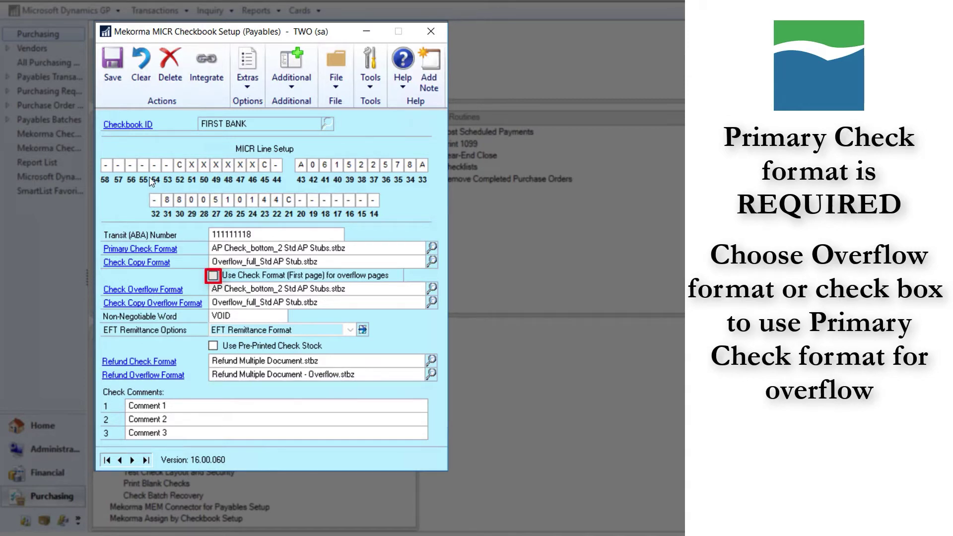
- Tick 'Use Check Format (First page) for overflow pages' and save the FIRST BANK setup
{"action": "left_click", "coordinate": [213, 276]}
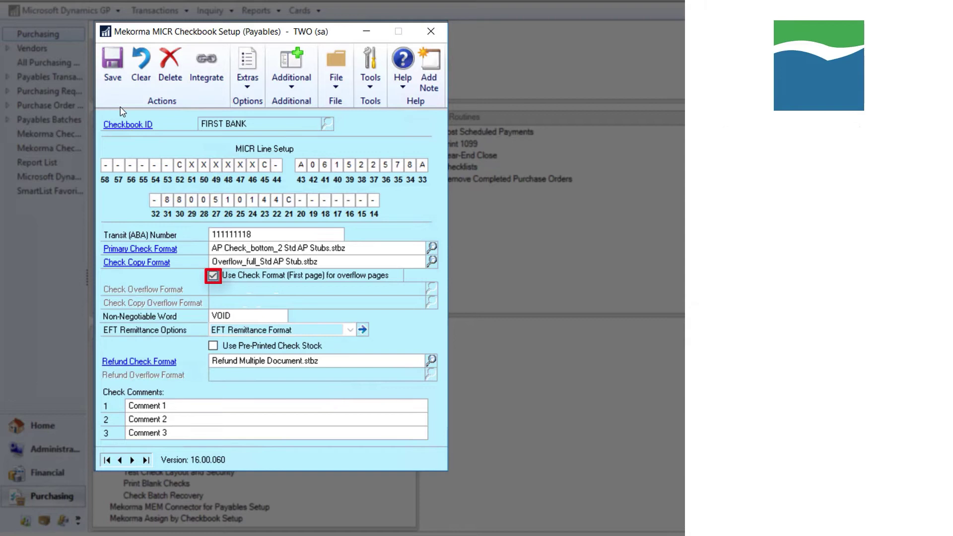
{"action": "left_click", "coordinate": [112, 64]}
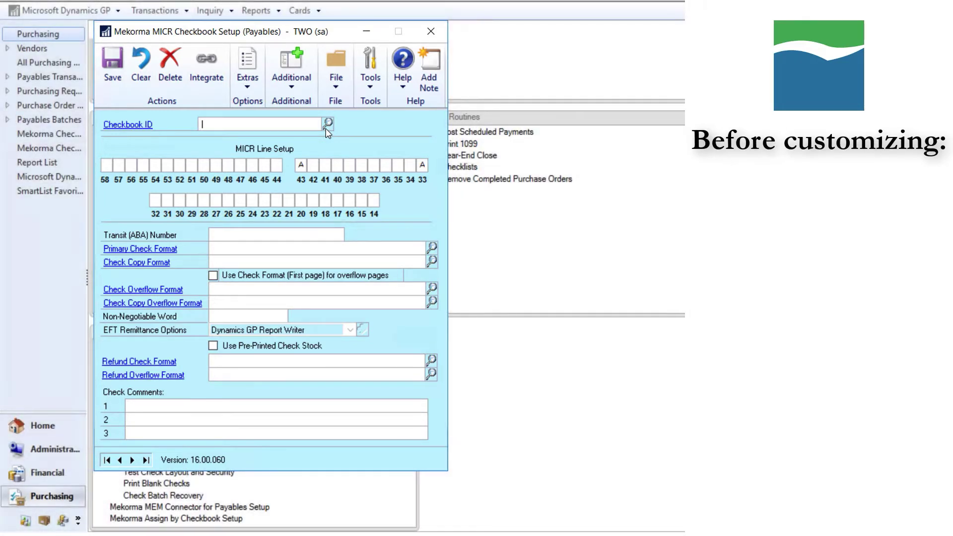
- Reload FIRST BANK and open the Check Format Lookup for its Primary Check Format
{"action": "left_click", "coordinate": [326, 128]}
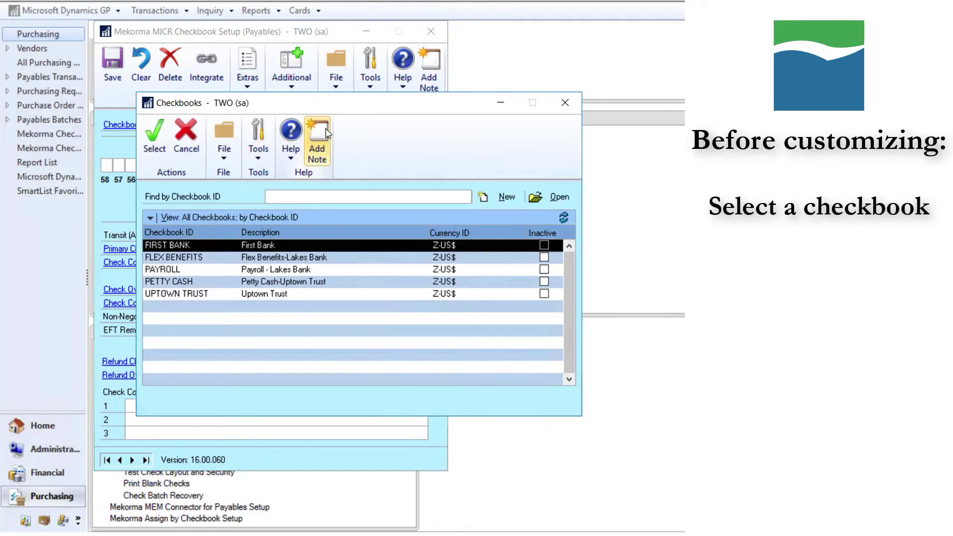
{"action": "left_click", "coordinate": [152, 133]}
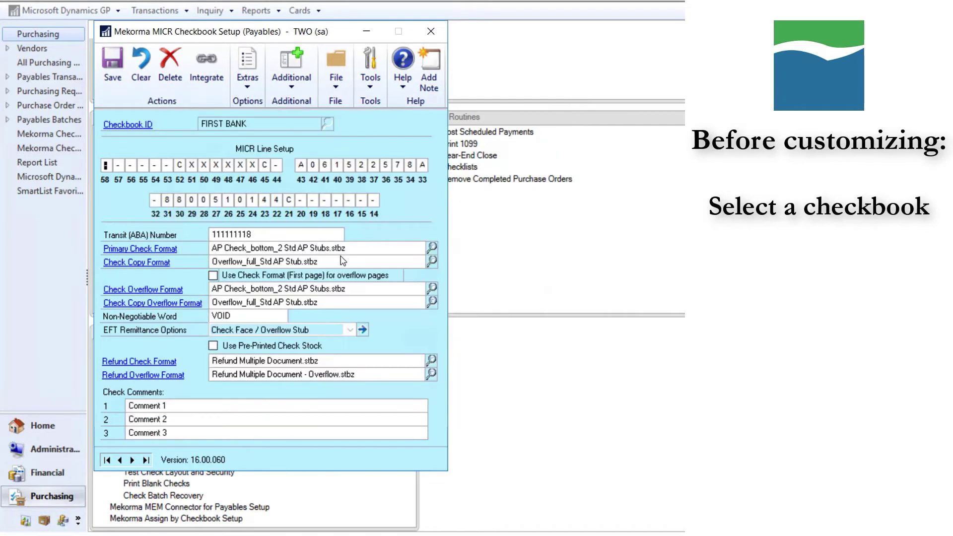
{"action": "left_click", "coordinate": [432, 248]}
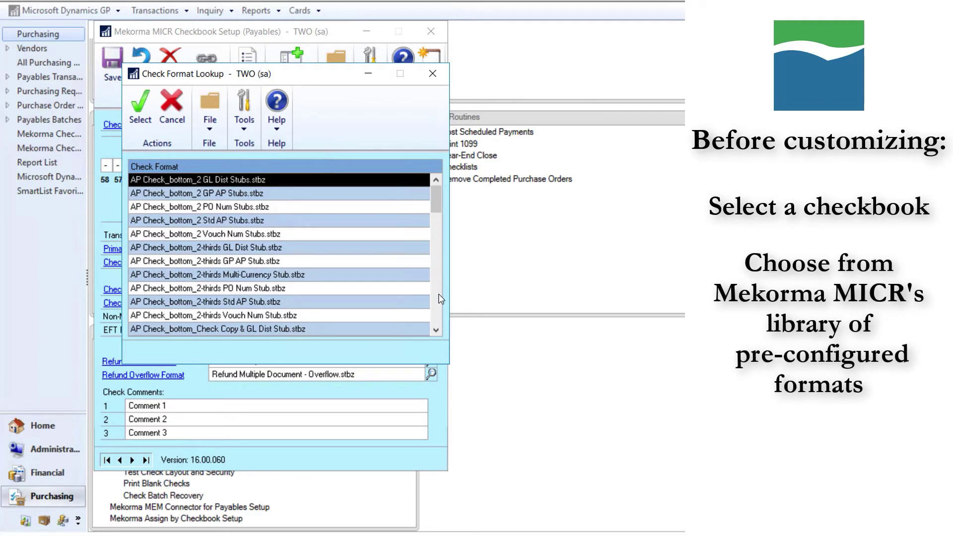
{"action": "left_click", "coordinate": [435, 329]}
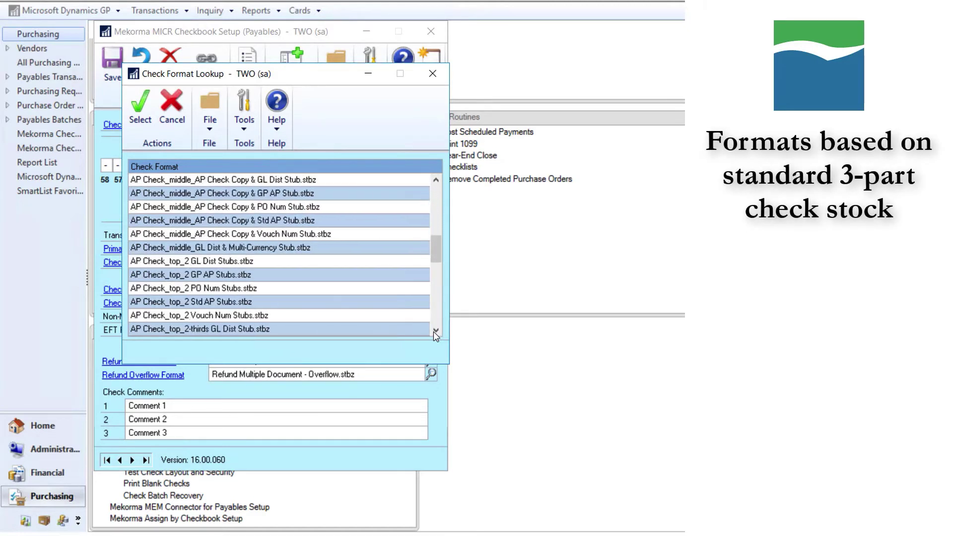
{"action": "left_click_drag", "start_coordinate": [435, 330], "coordinate": [435, 329]}
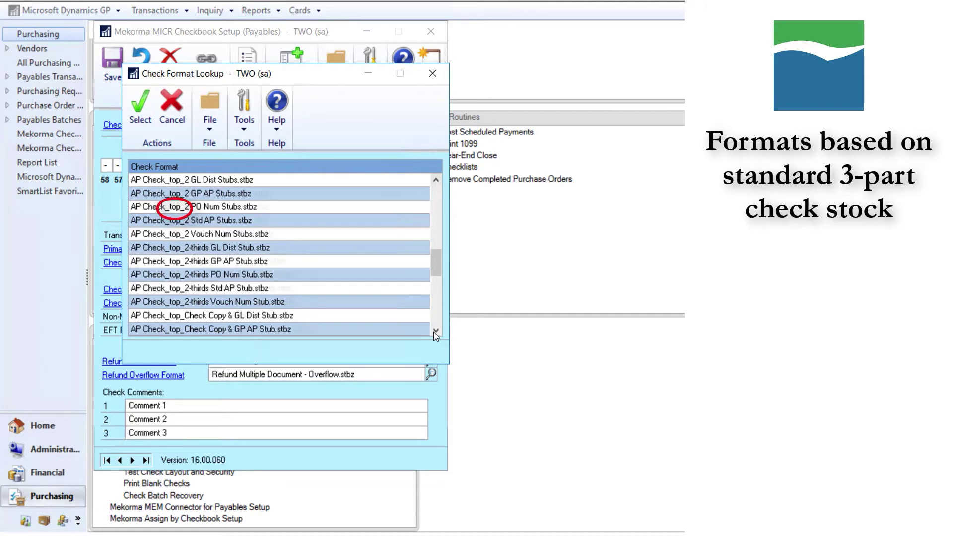
{"action": "left_click", "coordinate": [436, 181]}
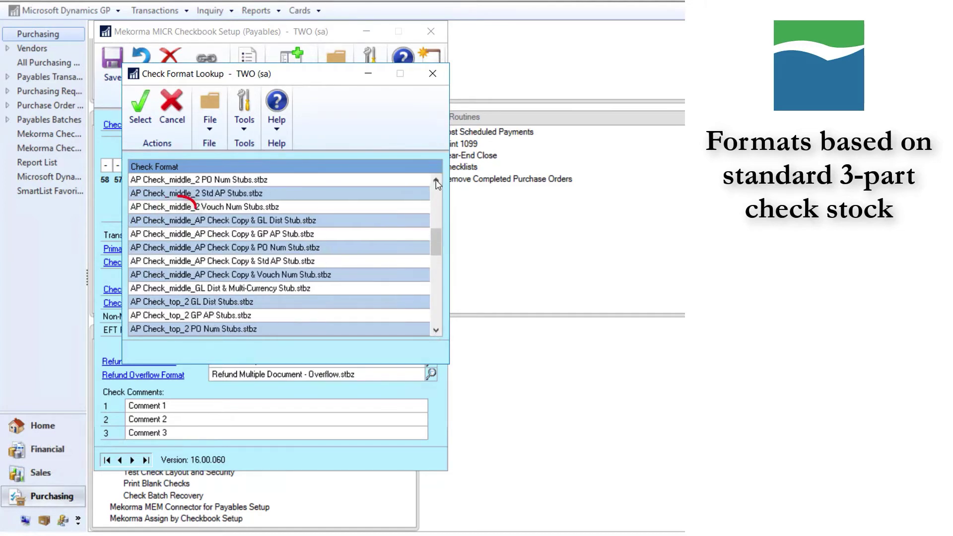
{"action": "left_click", "coordinate": [436, 181]}
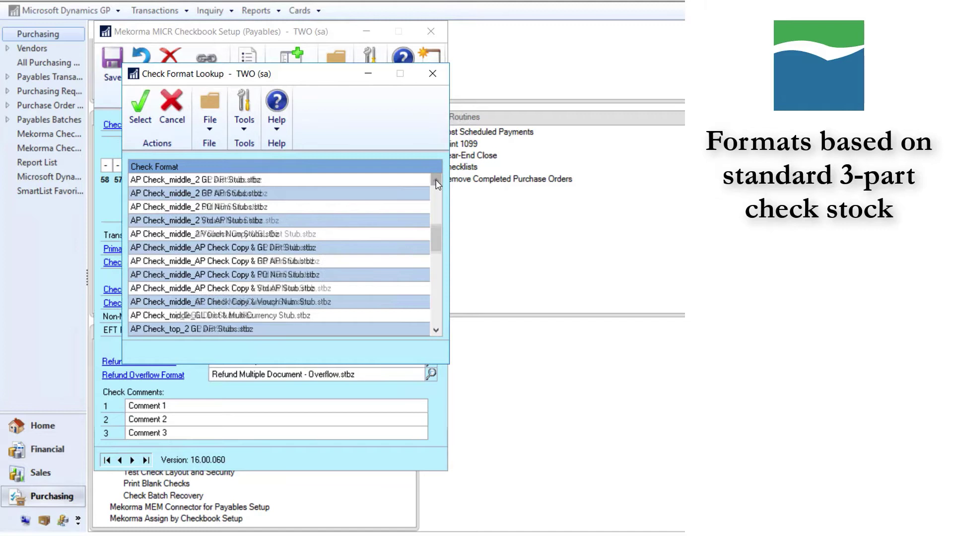
{"action": "left_click", "coordinate": [435, 181]}
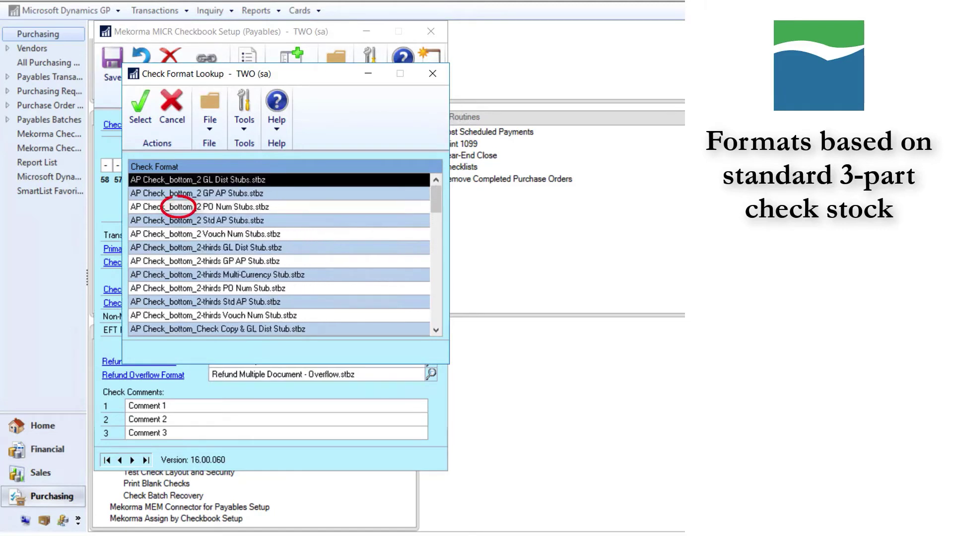
{"action": "left_click", "coordinate": [434, 330]}
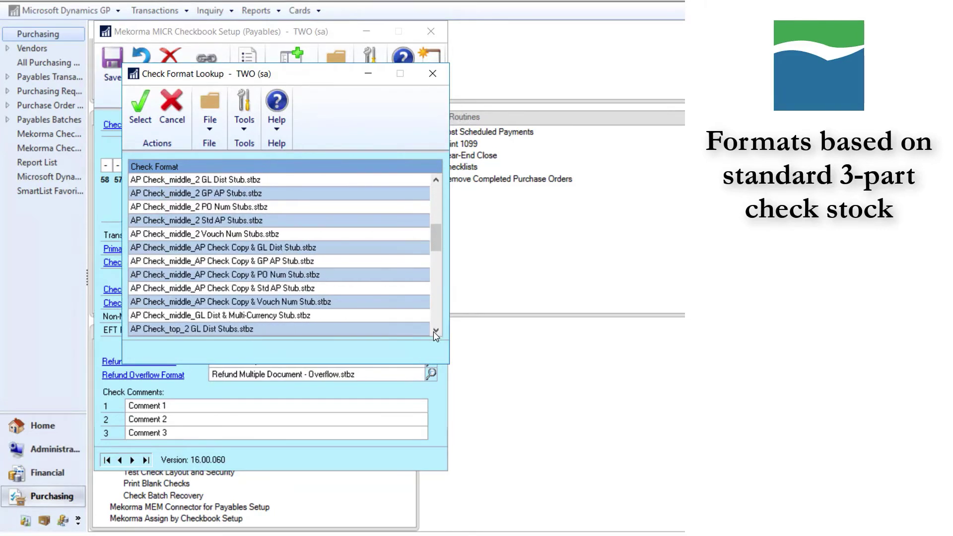
{"action": "left_click", "coordinate": [434, 330]}
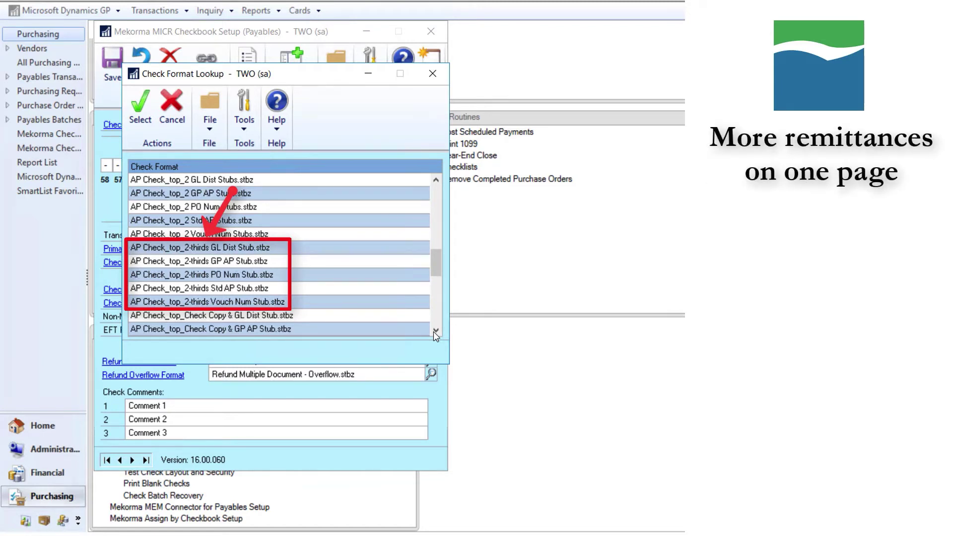
{"action": "left_click", "coordinate": [434, 331]}
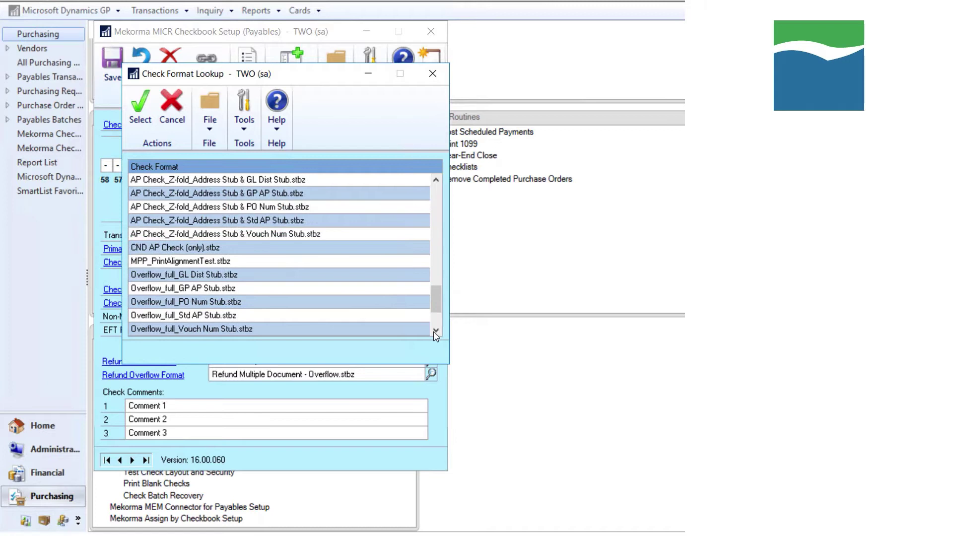
{"action": "left_click", "coordinate": [434, 331]}
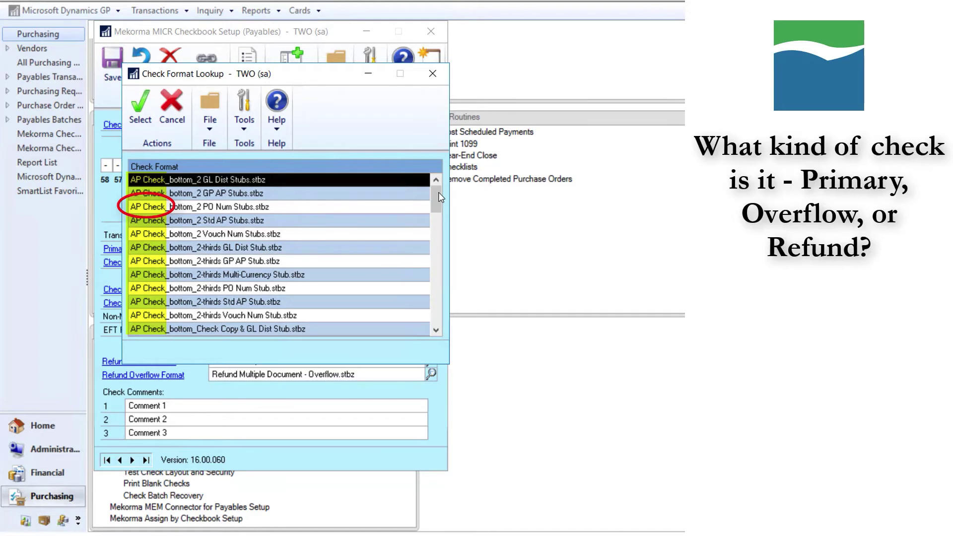
{"action": "left_click", "coordinate": [435, 329]}
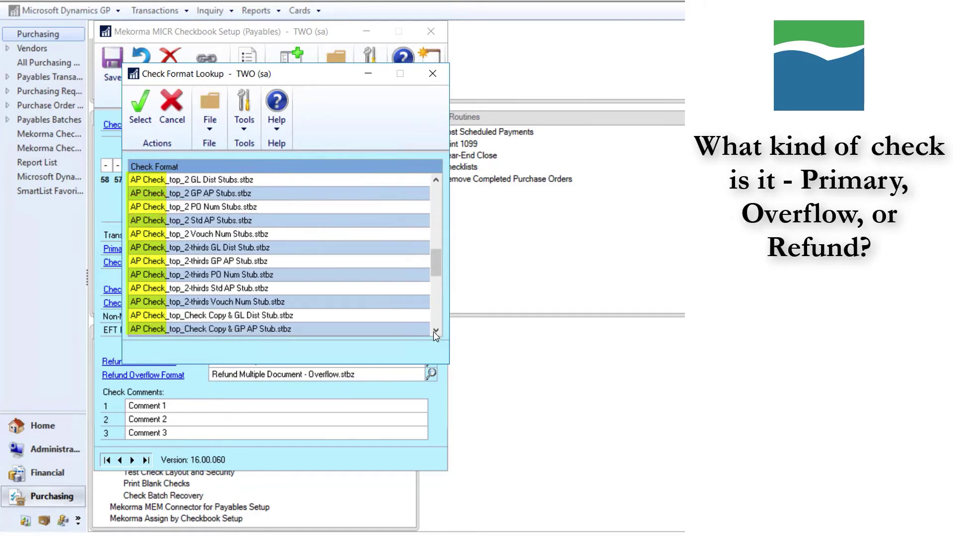
{"action": "left_click_drag", "start_coordinate": [434, 332], "coordinate": [434, 331]}
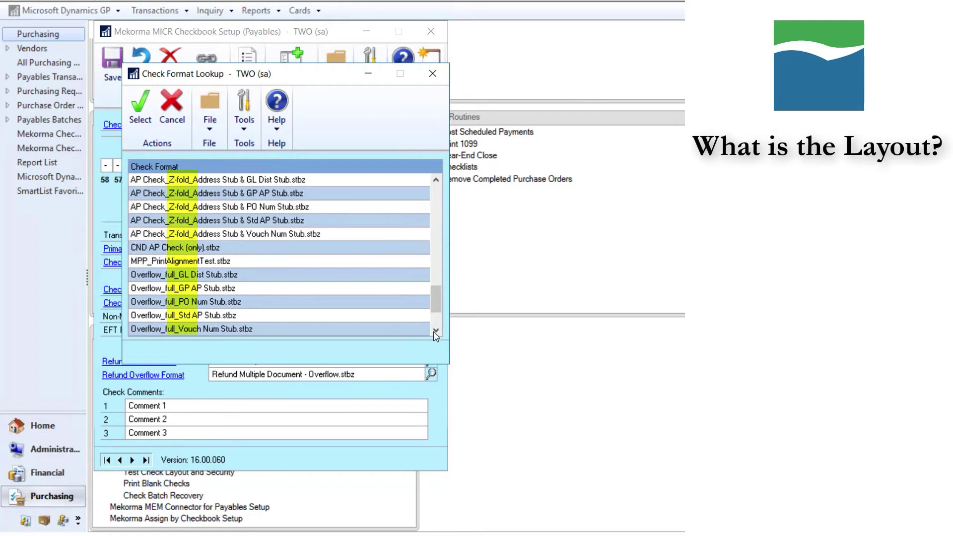
{"action": "scroll", "coordinate": [436, 187], "scroll_direction": "up", "scroll_amount": 7}
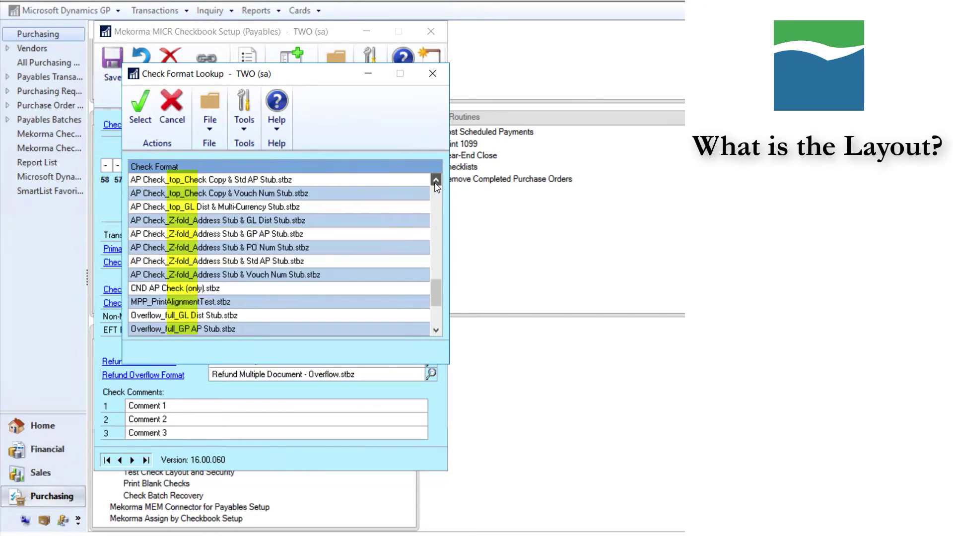
{"action": "scroll", "coordinate": [436, 187], "scroll_direction": "up", "scroll_amount": 8}
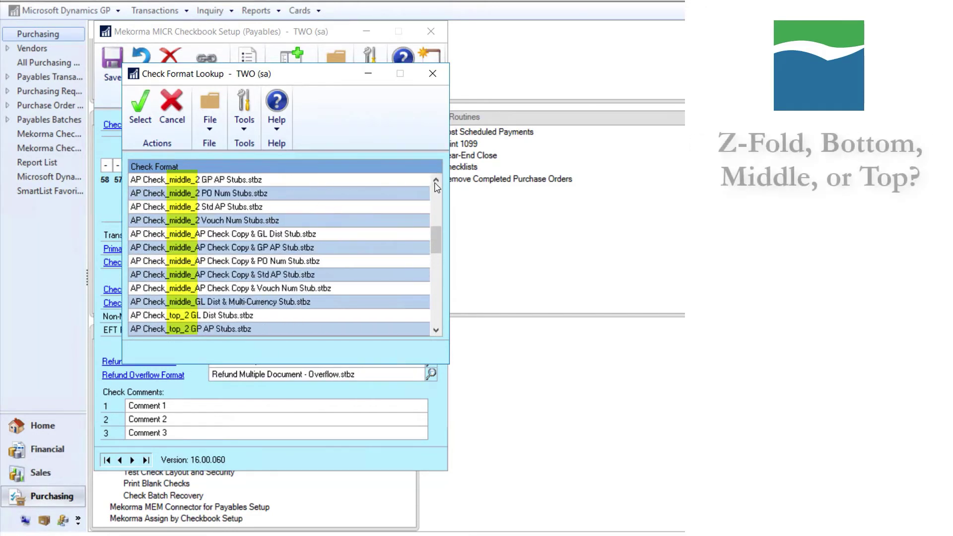
{"action": "scroll", "coordinate": [436, 187], "scroll_direction": "up", "scroll_amount": 3}
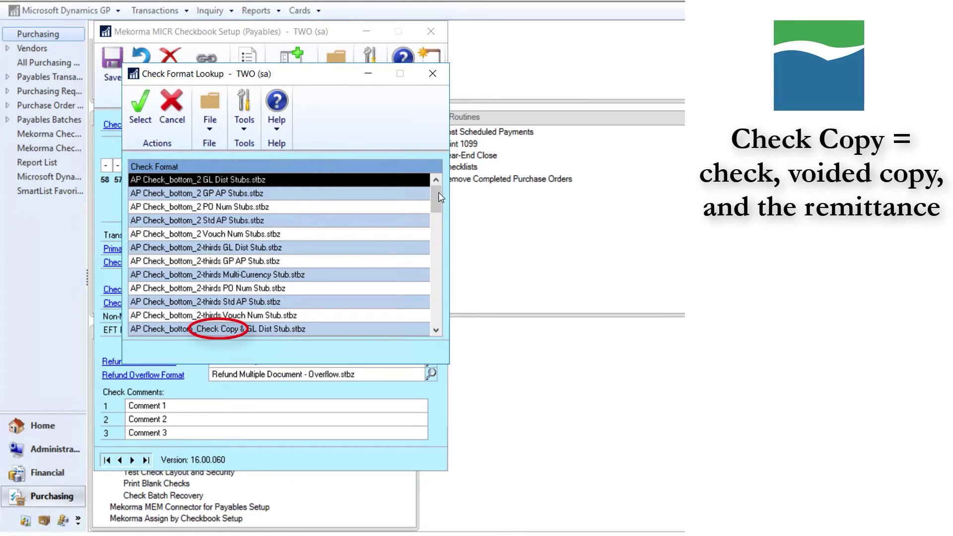
{"action": "left_click", "coordinate": [433, 332]}
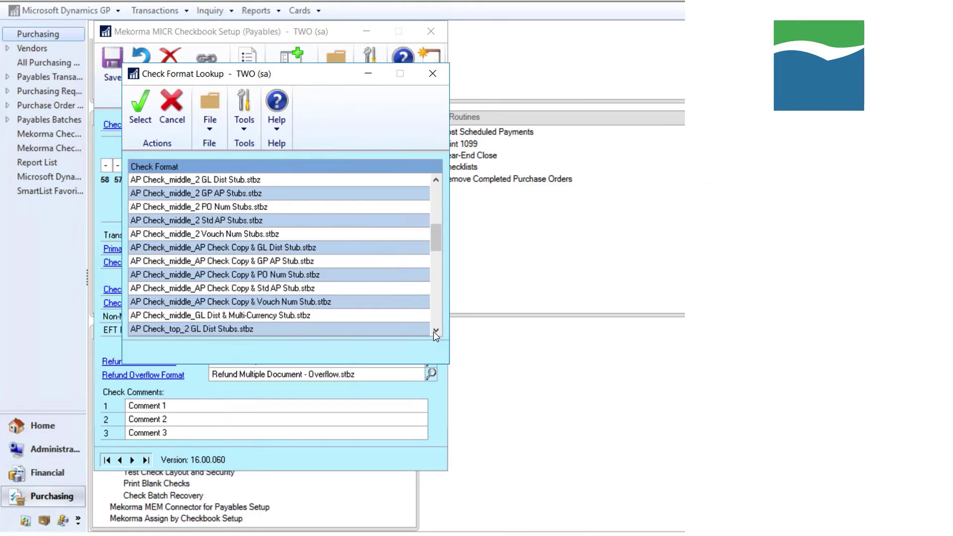
{"action": "scroll", "coordinate": [433, 332], "scroll_direction": "down", "scroll_amount": 7}
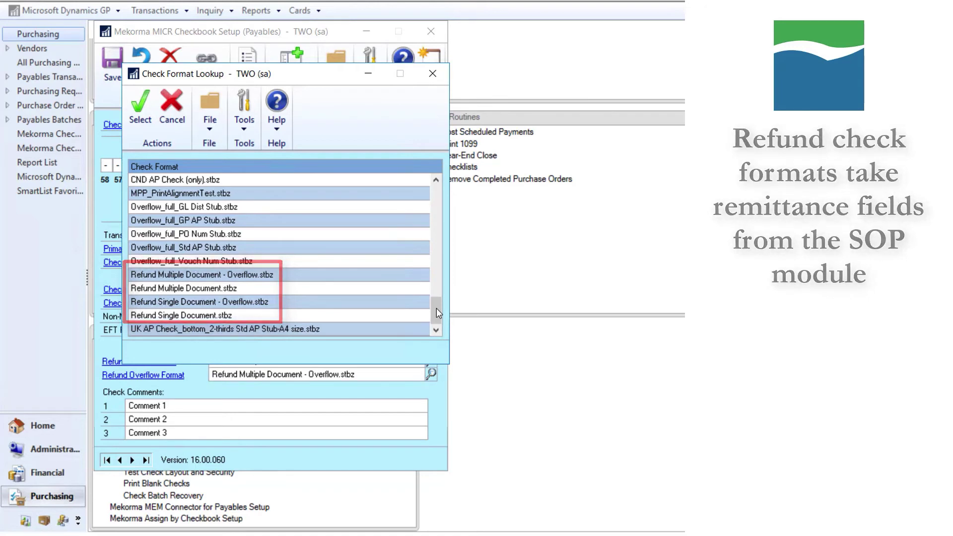
{"action": "scroll", "coordinate": [436, 313], "scroll_direction": "up", "scroll_amount": 3}
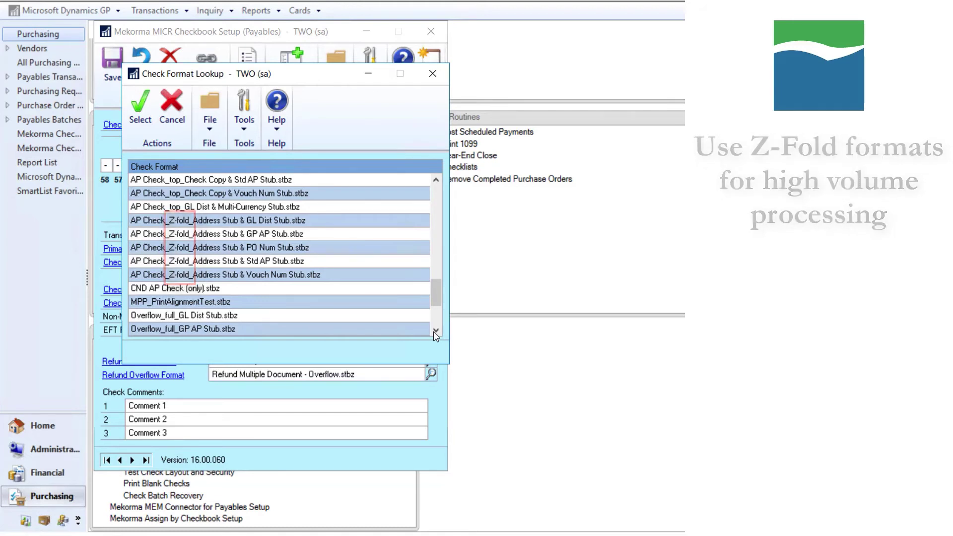
- Select AP Check_bottom_2 GL Dist Stubs.stbz from the top of the Check Format Lookup
{"action": "left_click", "coordinate": [436, 182]}
{"action": "left_click_drag", "start_coordinate": [436, 184], "coordinate": [435, 184]}
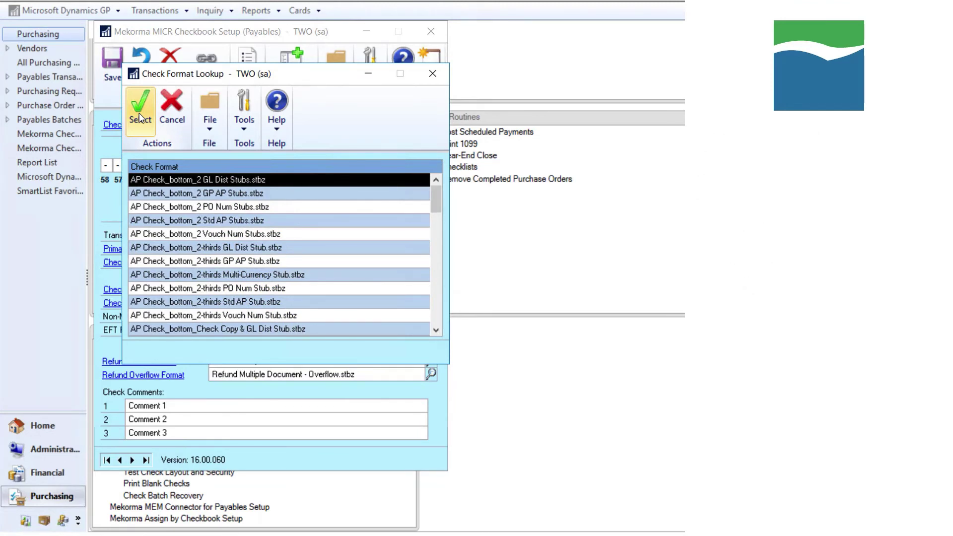
{"action": "left_click", "coordinate": [139, 117]}
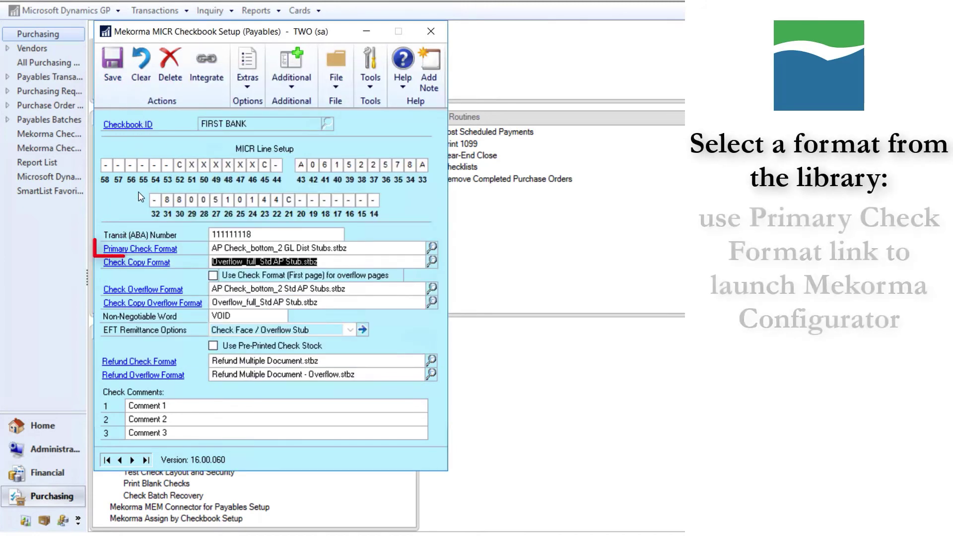
- Open AP Check_bottom_2 GL Dist Stubs.stbz in Mekorma Configurator and bring up Save As
{"action": "left_click", "coordinate": [145, 246]}
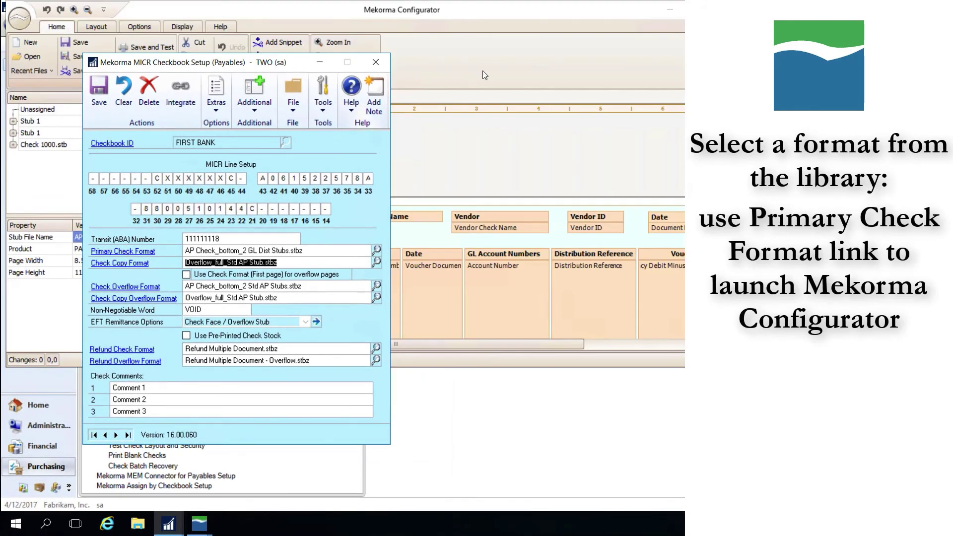
{"action": "left_click", "coordinate": [510, 46]}
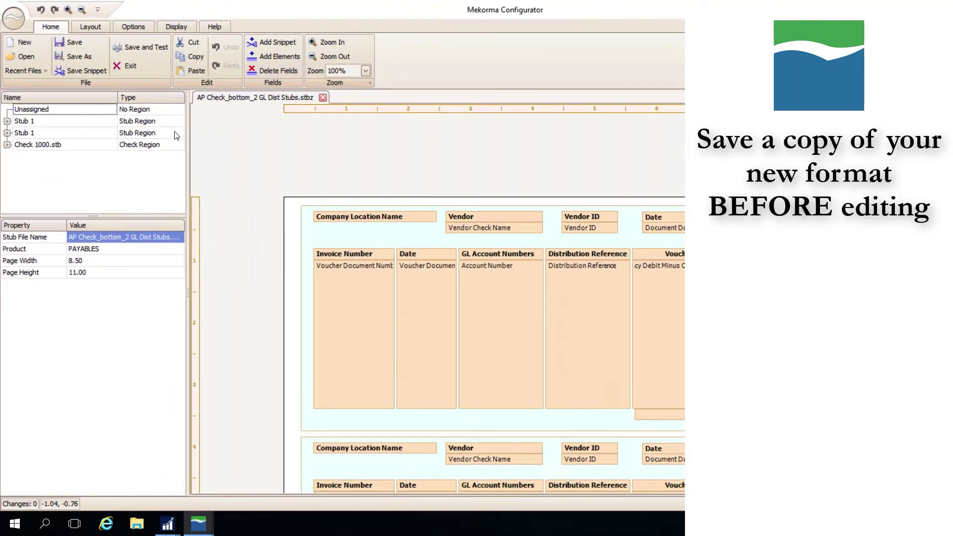
{"action": "left_click", "coordinate": [78, 54]}
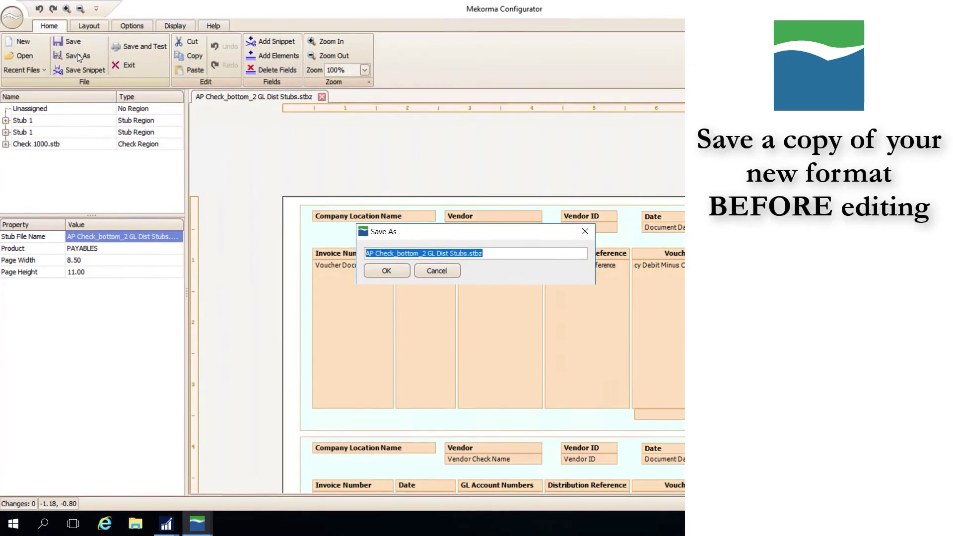
- Name the copy 'First Bank' with a leading '!' and confirm the save
{"action": "type", "text": "First"}
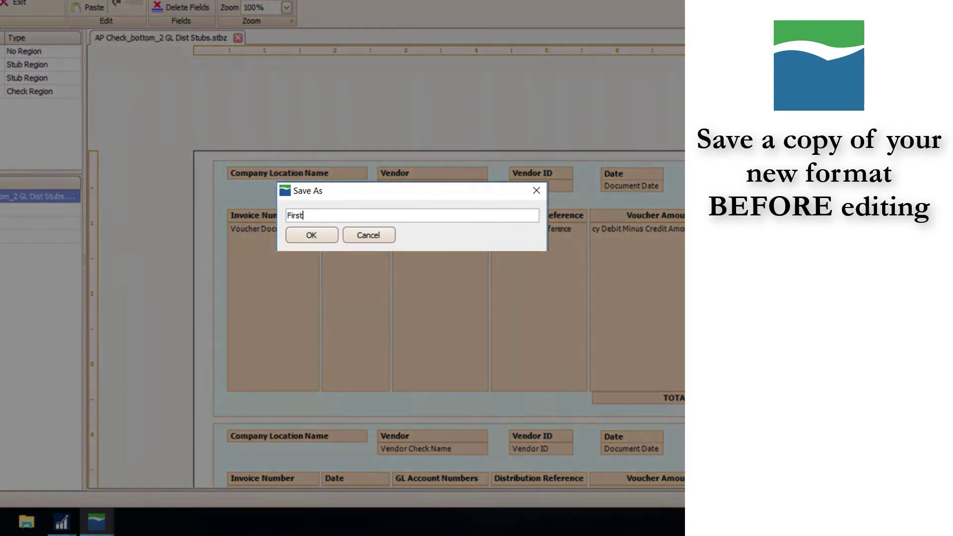
{"action": "type", "text": " Bank"}
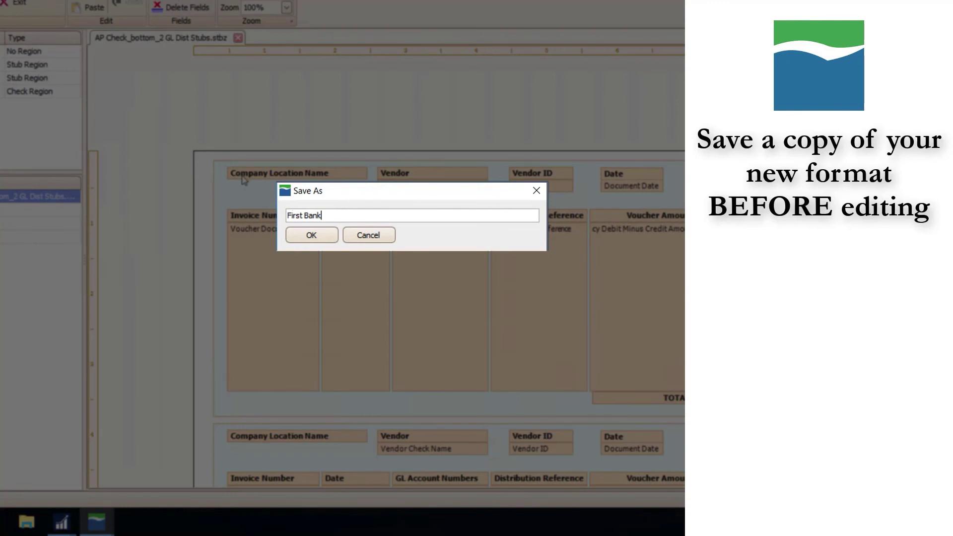
{"action": "left_click", "coordinate": [289, 217]}
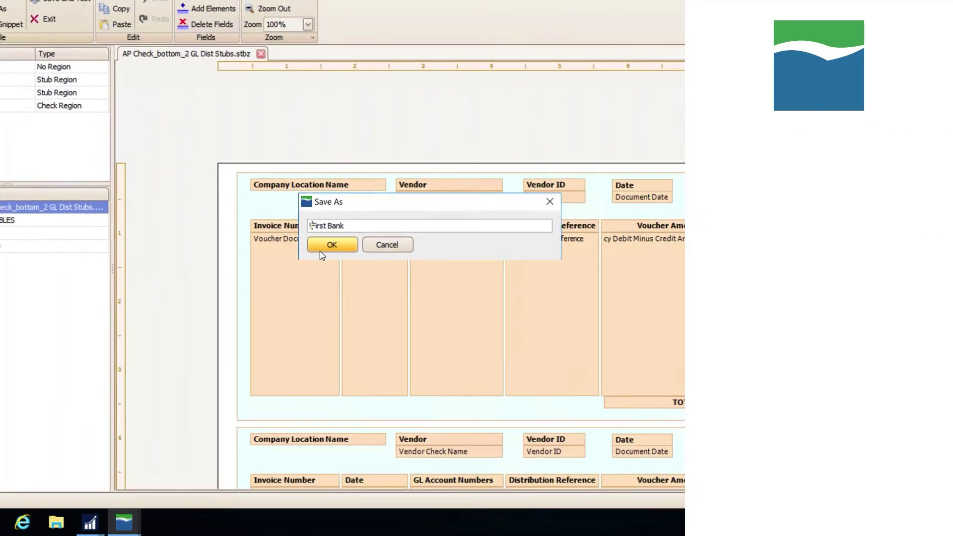
{"action": "left_click", "coordinate": [320, 249]}
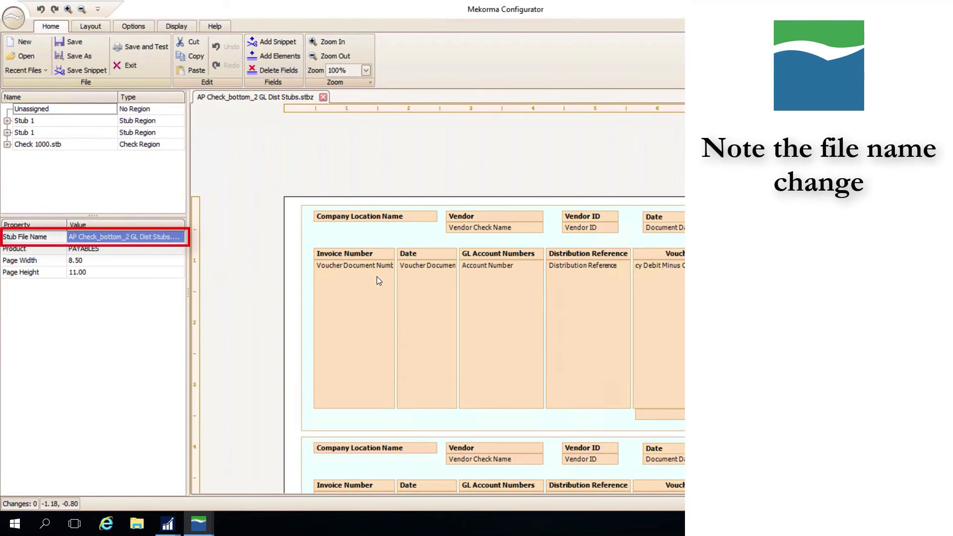